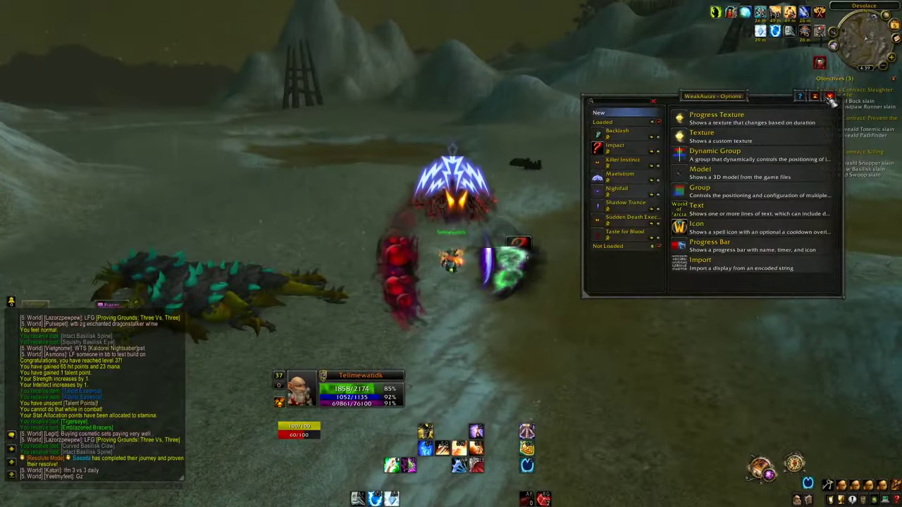
{"action": "left_click", "coordinate": [829, 97]}
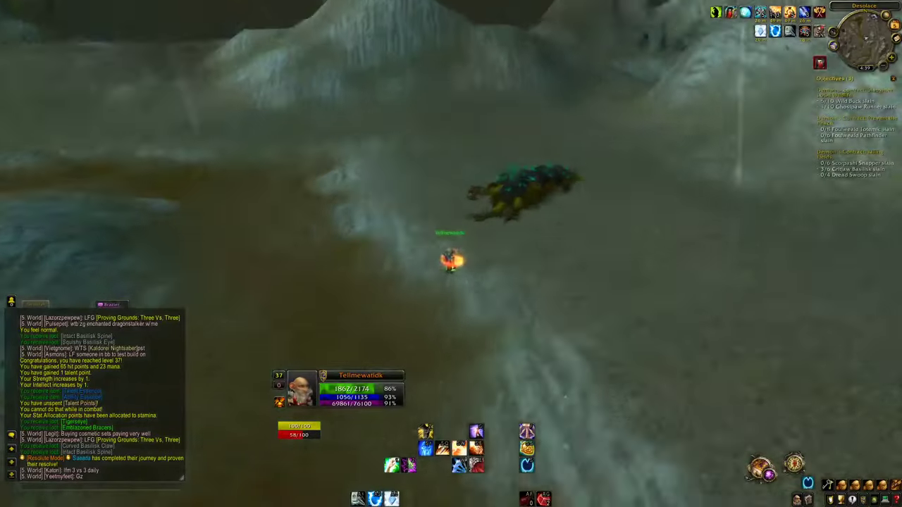
{"action": "left_click_drag", "start_coordinate": [572, 270], "coordinate": [599, 211]}
{"action": "key", "text": "q"}
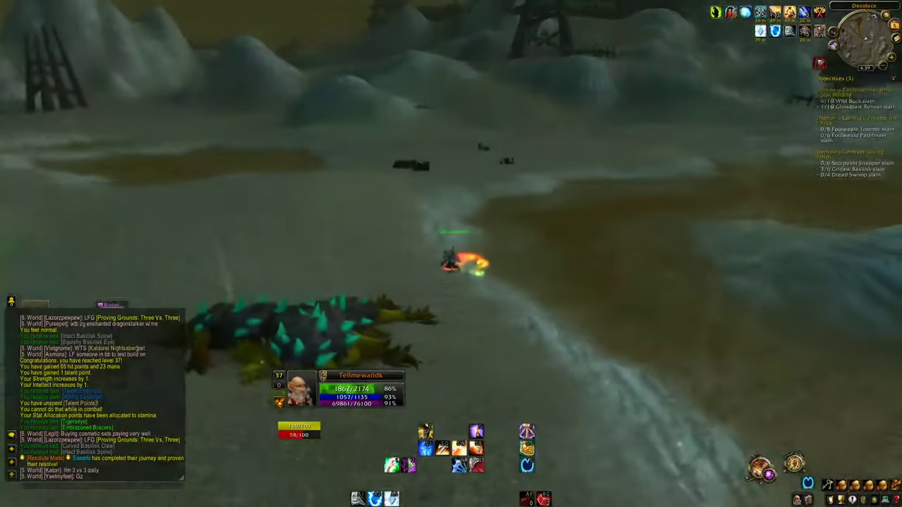
{"action": "key", "text": "w"}
{"action": "scroll", "coordinate": [652, 315], "scroll_direction": "up", "scroll_amount": 3}
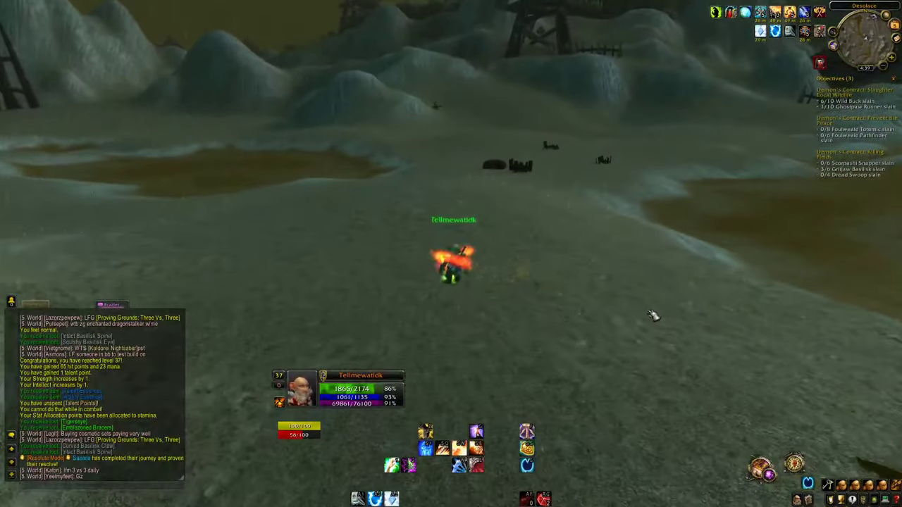
{"action": "left_click_drag", "start_coordinate": [501, 305], "coordinate": [634, 305]}
{"action": "left_click_drag", "start_coordinate": [495, 303], "coordinate": [556, 302]}
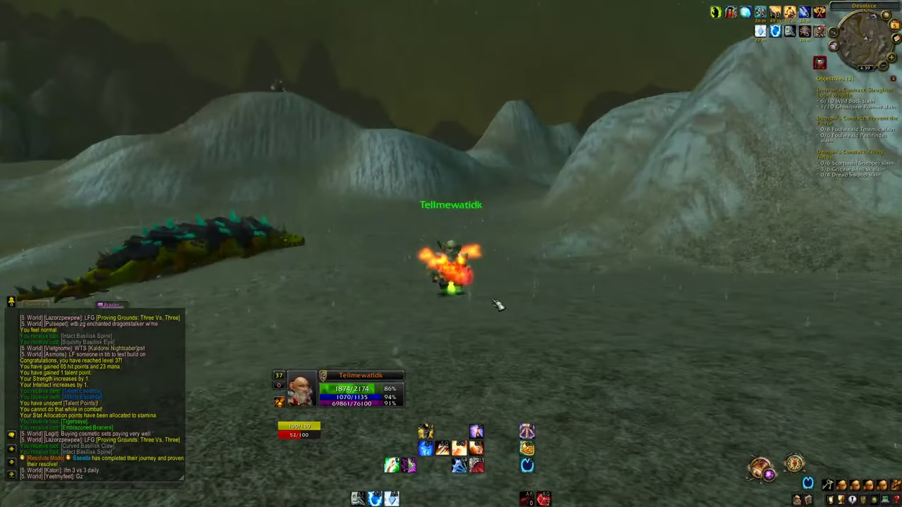
Open the WeakAuras options with the chat command /weakauras and reposition the options window
{"action": "key", "text": "Return"}
{"action": "type", "text": "/weakauras"}
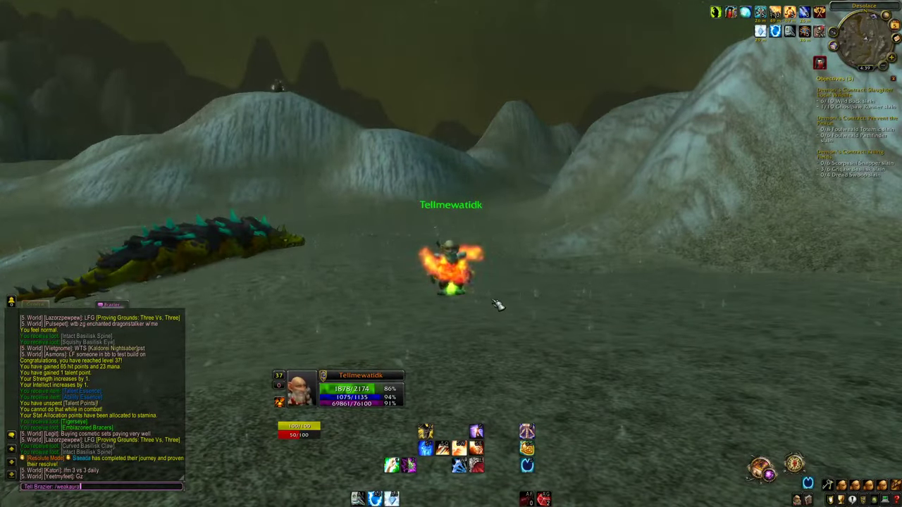
{"action": "key", "text": "Return"}
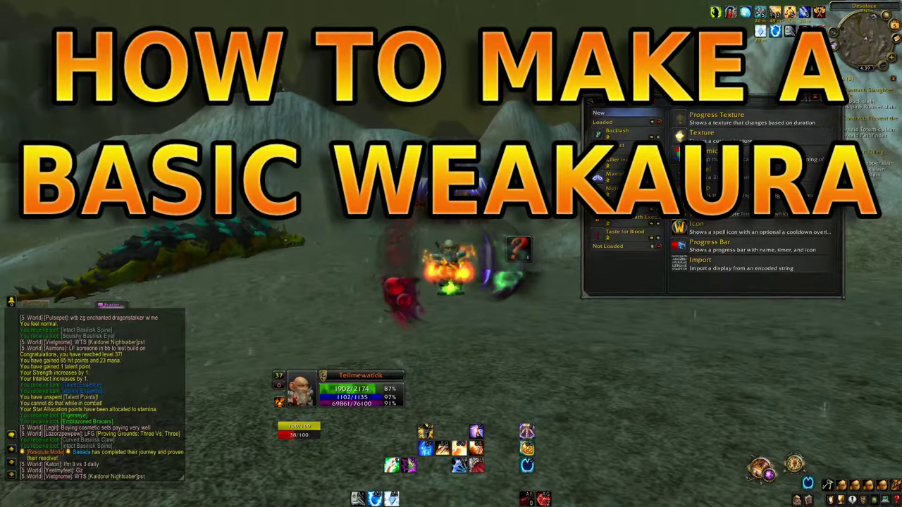
{"action": "left_click_drag", "start_coordinate": [720, 99], "coordinate": [684, 112]}
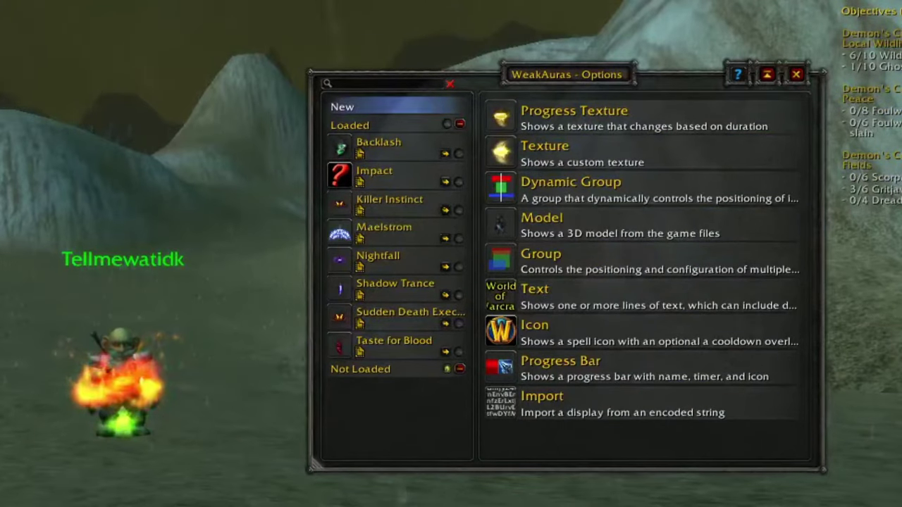
Create a new Progress Texture aura and keep its default name
{"action": "left_click", "coordinate": [700, 120]}
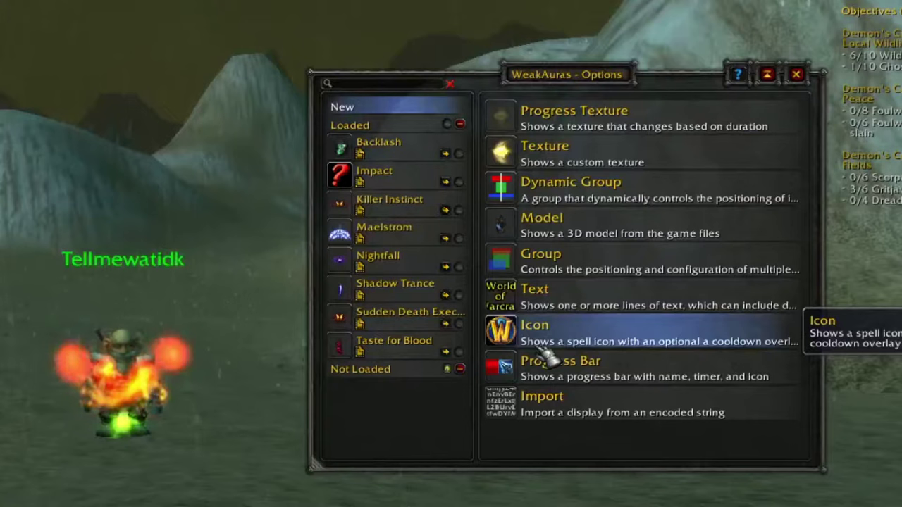
{"action": "left_click", "coordinate": [605, 128]}
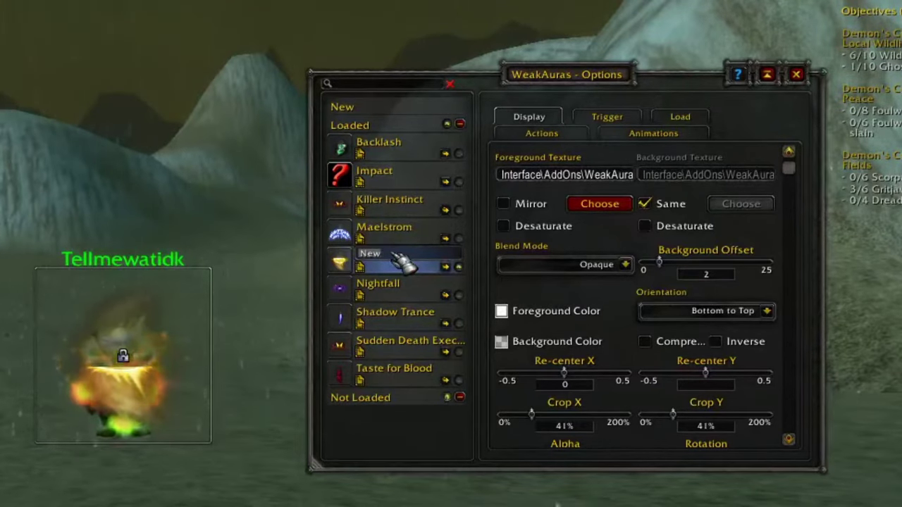
{"action": "key", "text": "Return"}
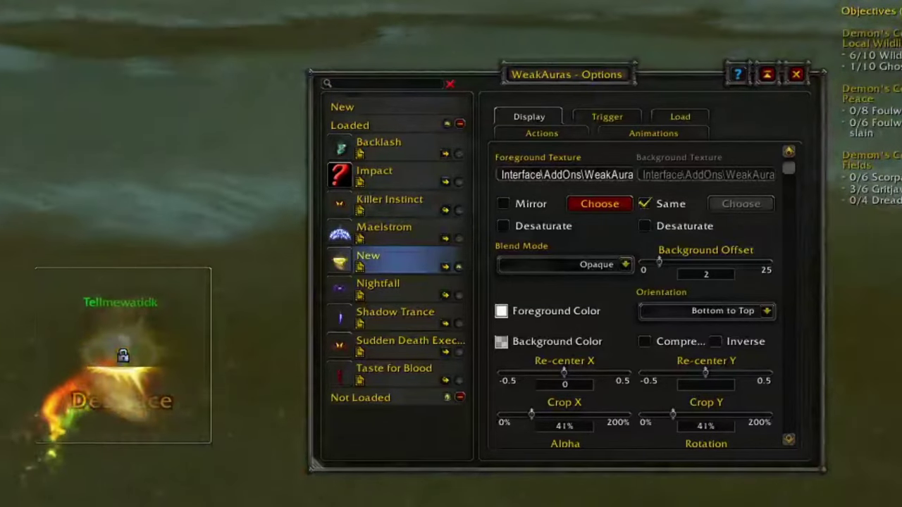
Check the exact name and description of the Surge of Light talent in the talent tree, and close the tree
{"action": "left_click_drag", "start_coordinate": [198, 229], "coordinate": [56, 247]}
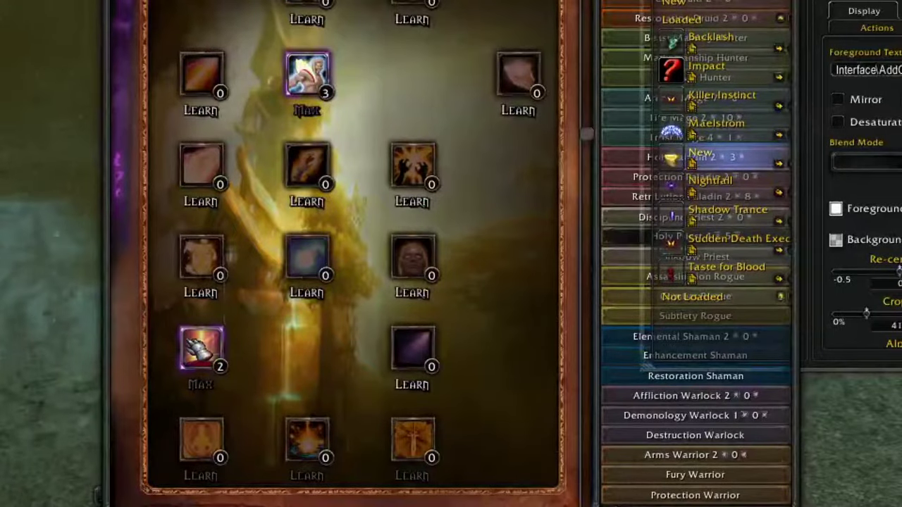
{"action": "mouse_move", "coordinate": [202, 348]}
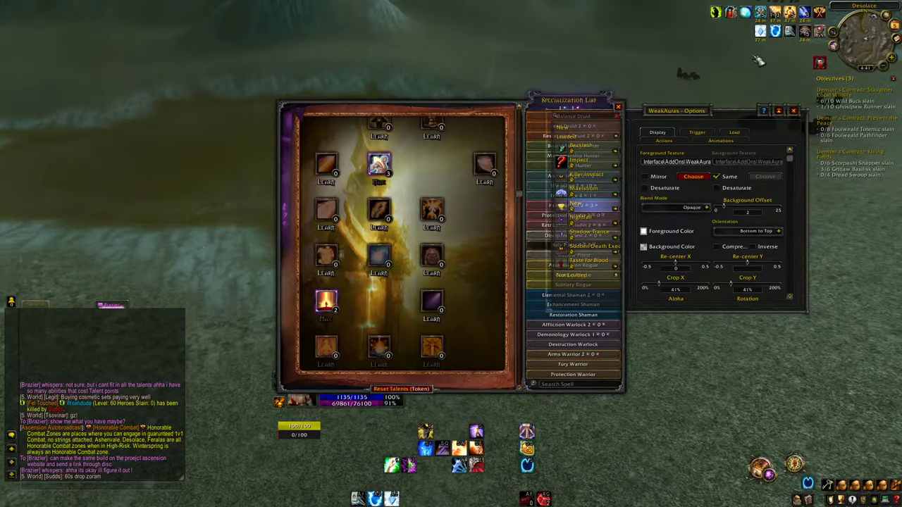
{"action": "mouse_move", "coordinate": [328, 302]}
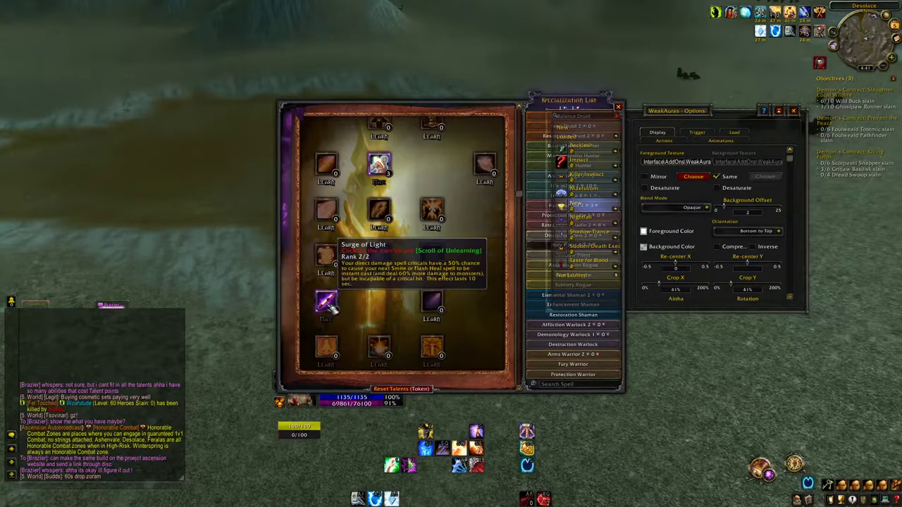
{"action": "left_click", "coordinate": [618, 106]}
{"action": "left_click_drag", "start_coordinate": [630, 89], "coordinate": [617, 88]}
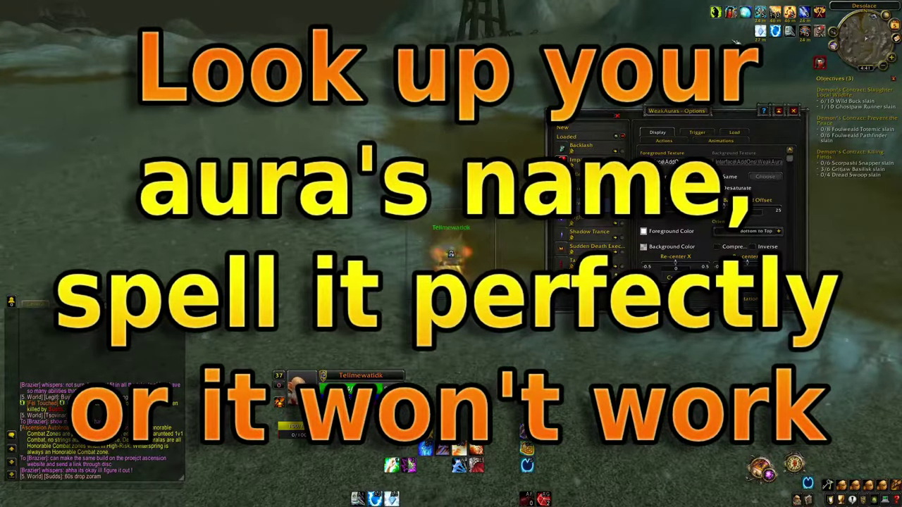
{"action": "mouse_move", "coordinate": [758, 32]}
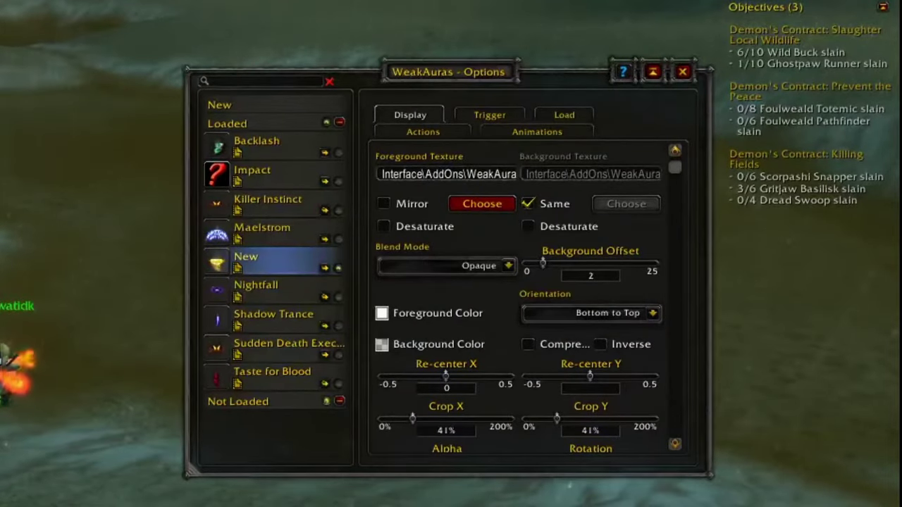
Choose the Daybreak texture from Cataclysm Alerts as the new aura's foreground texture
{"action": "left_click", "coordinate": [499, 205]}
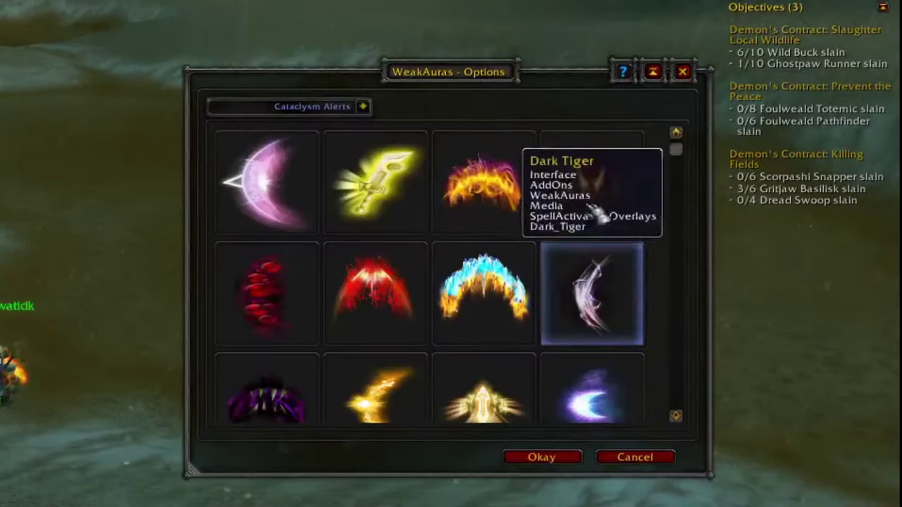
{"action": "left_click_drag", "start_coordinate": [676, 149], "coordinate": [732, 384]}
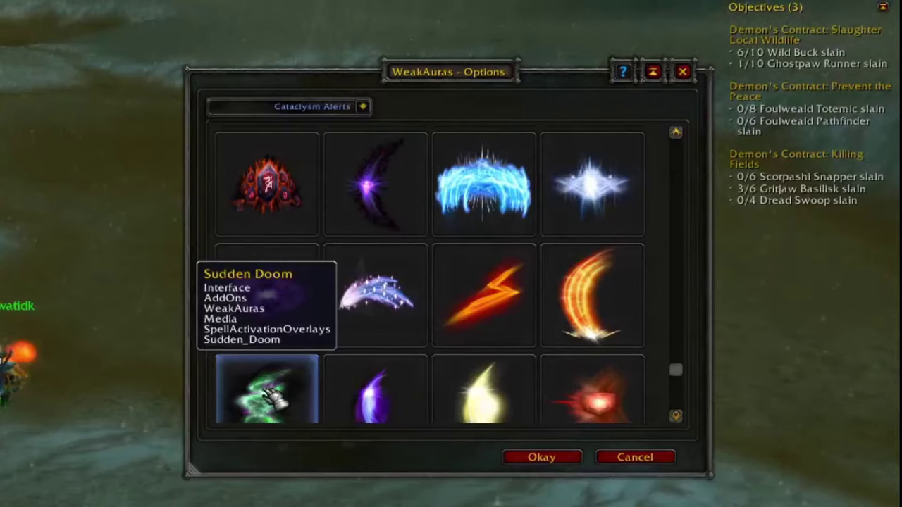
{"action": "scroll", "coordinate": [395, 205], "scroll_direction": "up", "scroll_amount": 10}
{"action": "scroll", "coordinate": [398, 211], "scroll_direction": "down", "scroll_amount": 1}
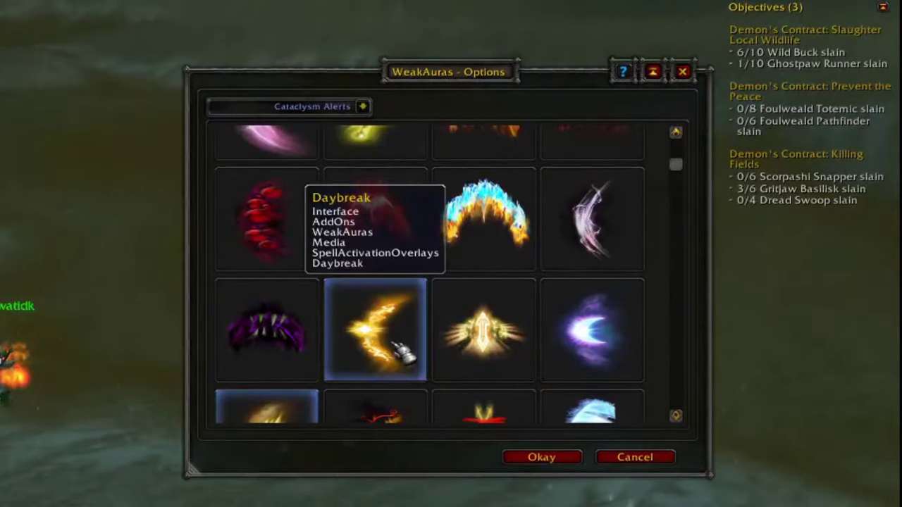
{"action": "left_click", "coordinate": [401, 357]}
{"action": "left_click", "coordinate": [534, 458]}
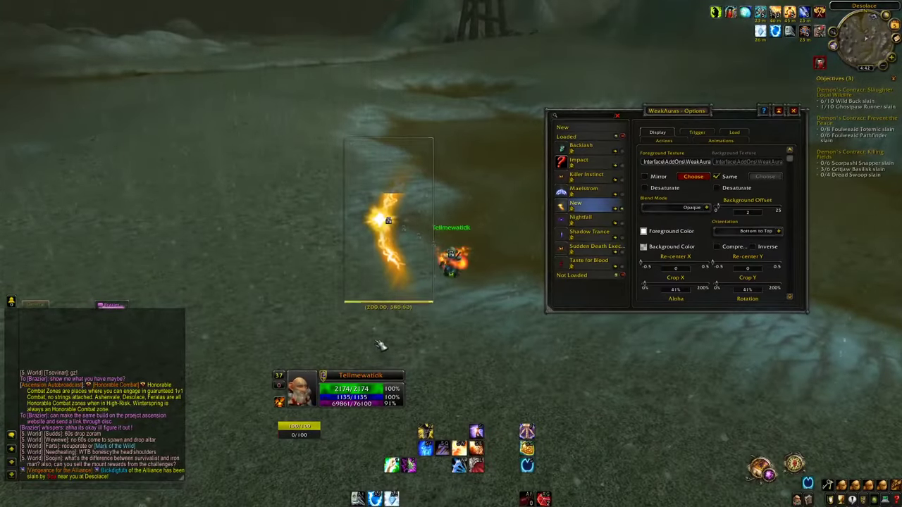
Resize the Daybreak texture and position it close beside the character, trying out mirroring on and off
{"action": "mouse_move", "coordinate": [347, 219]}
{"action": "left_mouse_down"}
{"action": "mouse_move", "coordinate": [321, 211]}
{"action": "mouse_move", "coordinate": [345, 220]}
{"action": "left_mouse_up"}
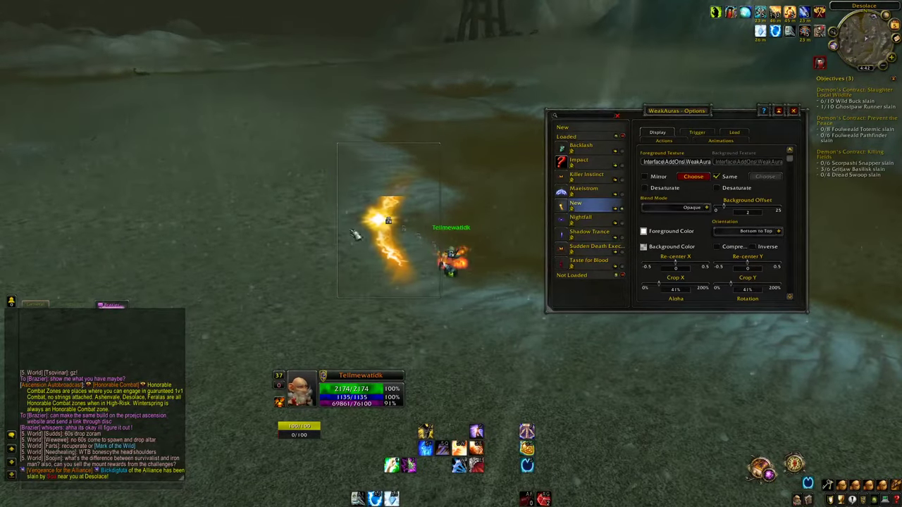
{"action": "left_click_drag", "start_coordinate": [450, 298], "coordinate": [401, 304]}
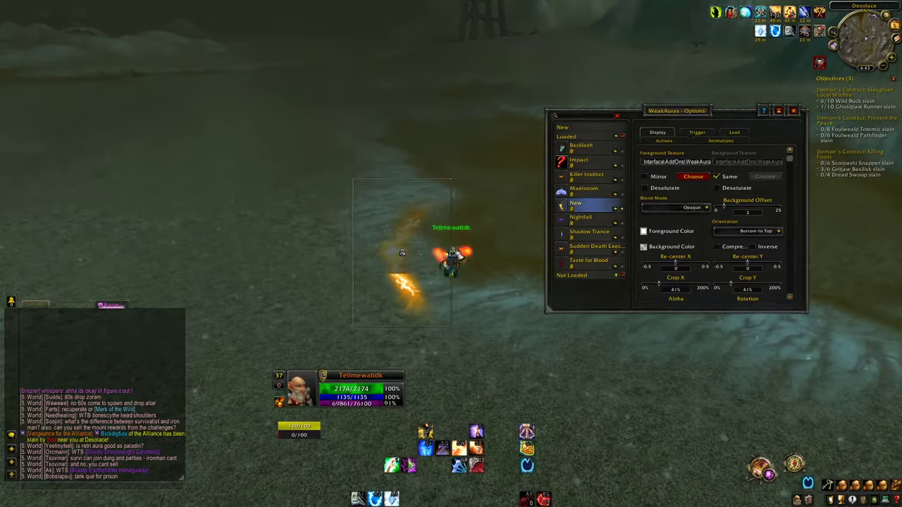
{"action": "left_click", "coordinate": [661, 176]}
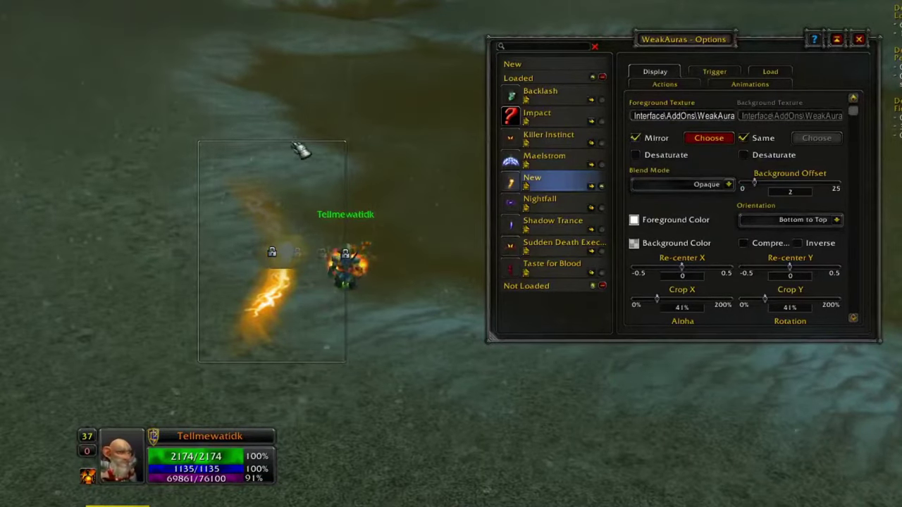
{"action": "left_click_drag", "start_coordinate": [276, 292], "coordinate": [299, 297]}
{"action": "left_click", "coordinate": [635, 138]}
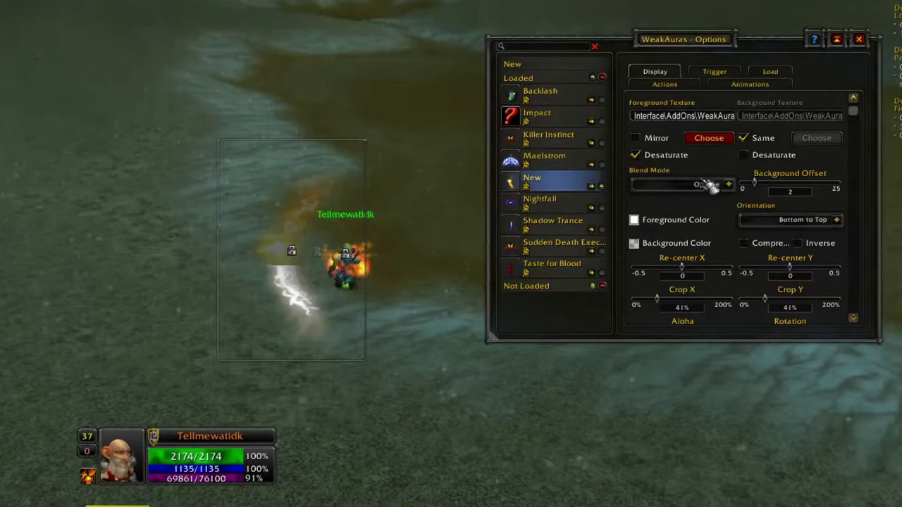
Desaturate only the background of the texture and set its foreground color to yellow
{"action": "left_click", "coordinate": [744, 154]}
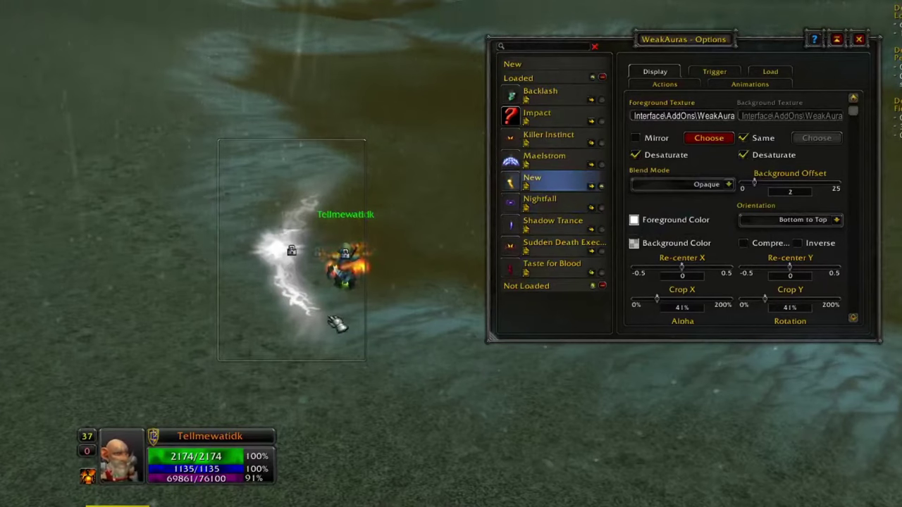
{"action": "left_click", "coordinate": [652, 156]}
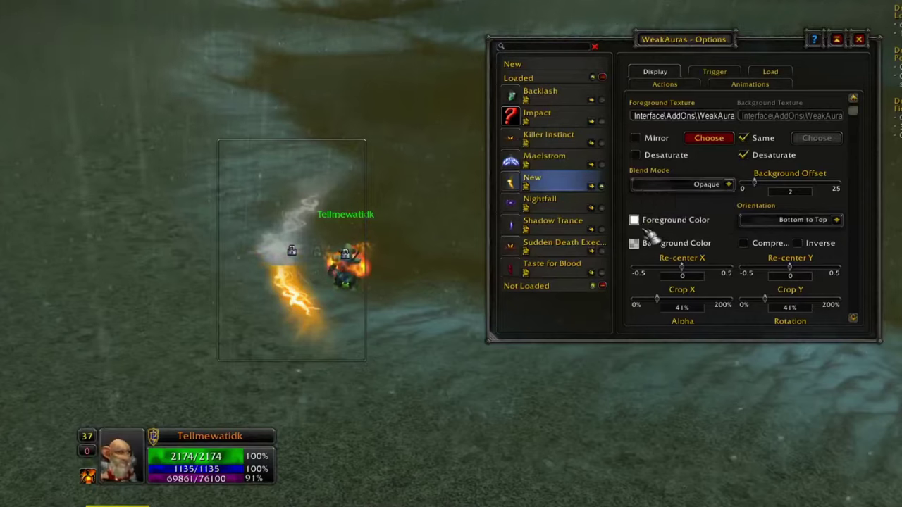
{"action": "left_click", "coordinate": [634, 220]}
{"action": "left_click_drag", "start_coordinate": [296, 246], "coordinate": [269, 300]}
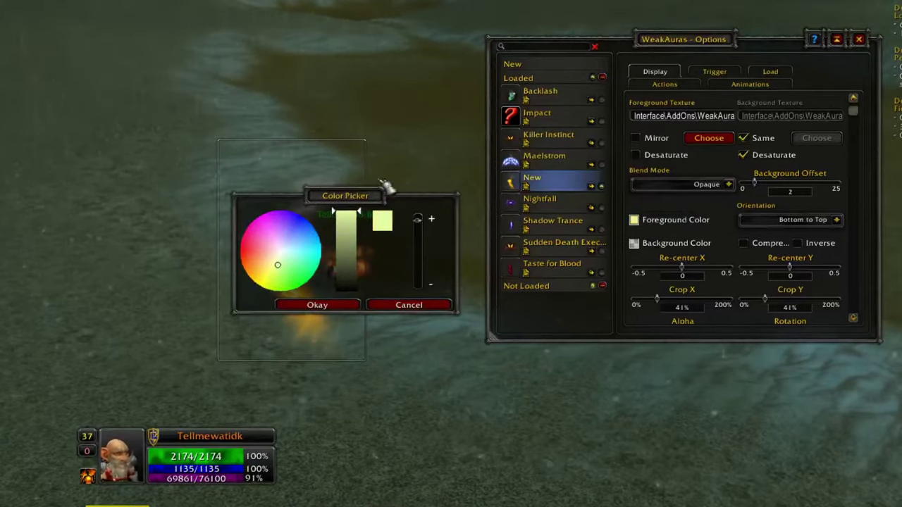
{"action": "left_click_drag", "start_coordinate": [303, 256], "coordinate": [315, 227]}
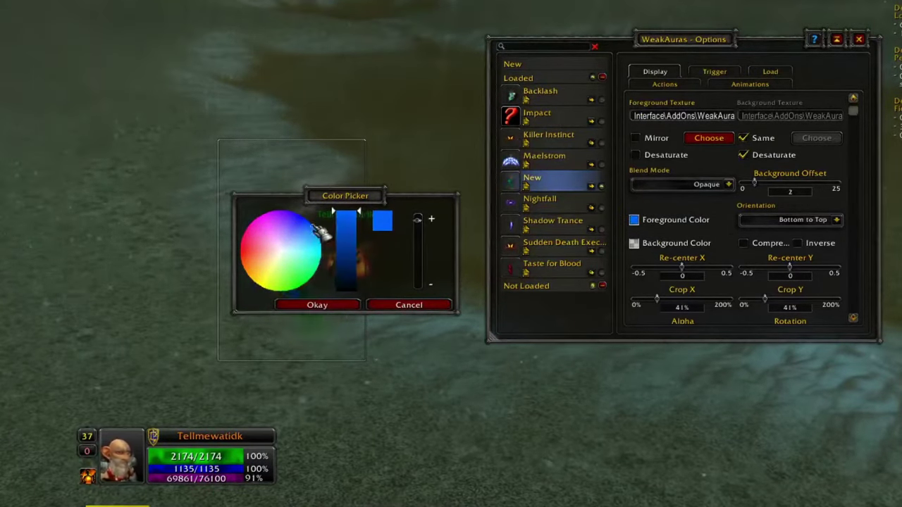
{"action": "left_click", "coordinate": [333, 307]}
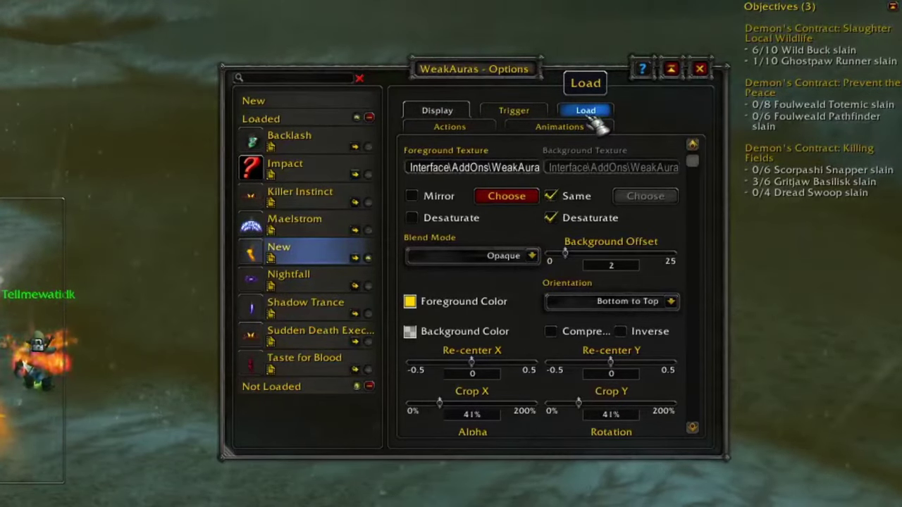
Set the aura's trigger to use full scan and filter by aura name with the operator Is Exactly
{"action": "left_click", "coordinate": [528, 113]}
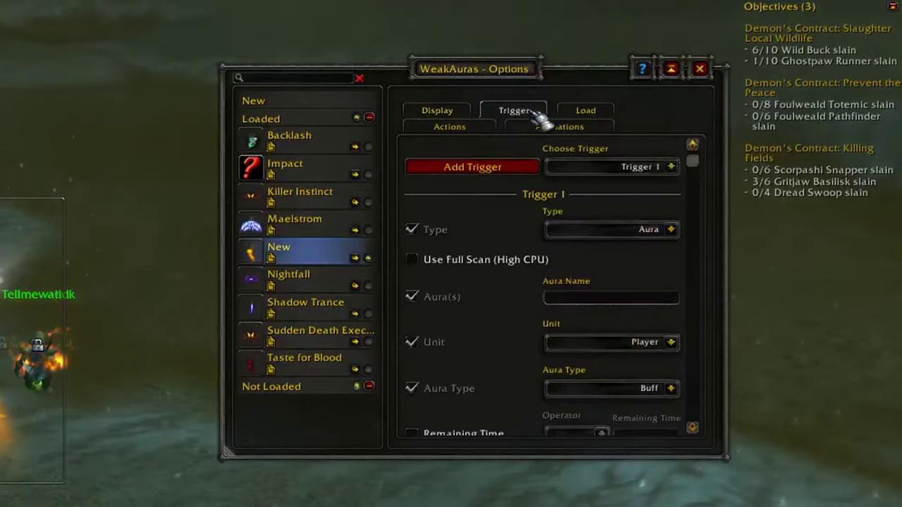
{"action": "left_click", "coordinate": [485, 267]}
{"action": "scroll", "coordinate": [500, 324], "scroll_direction": "down", "scroll_amount": 1}
{"action": "left_click", "coordinate": [453, 282]}
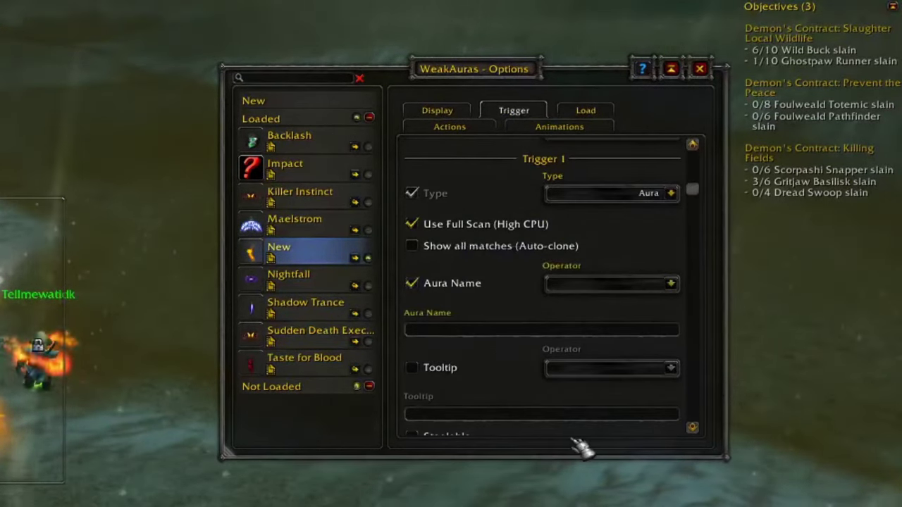
{"action": "left_click", "coordinate": [671, 284]}
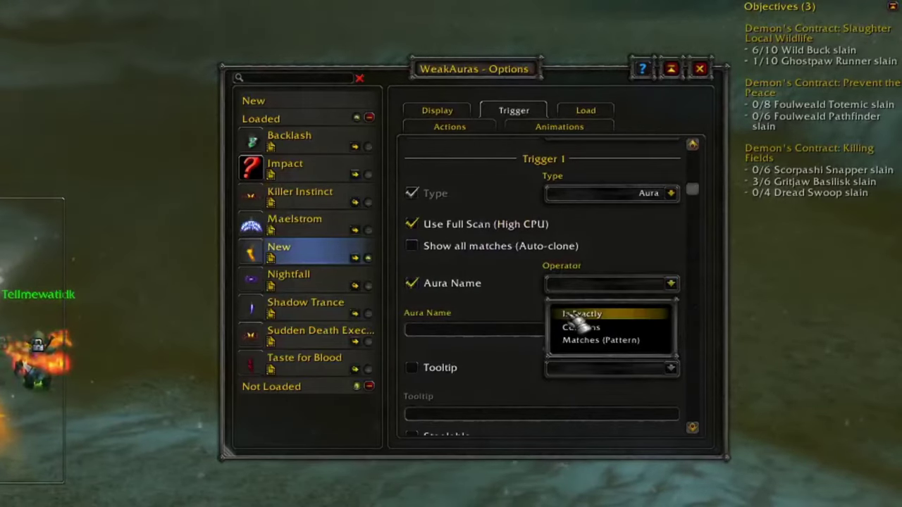
{"action": "left_click", "coordinate": [624, 314]}
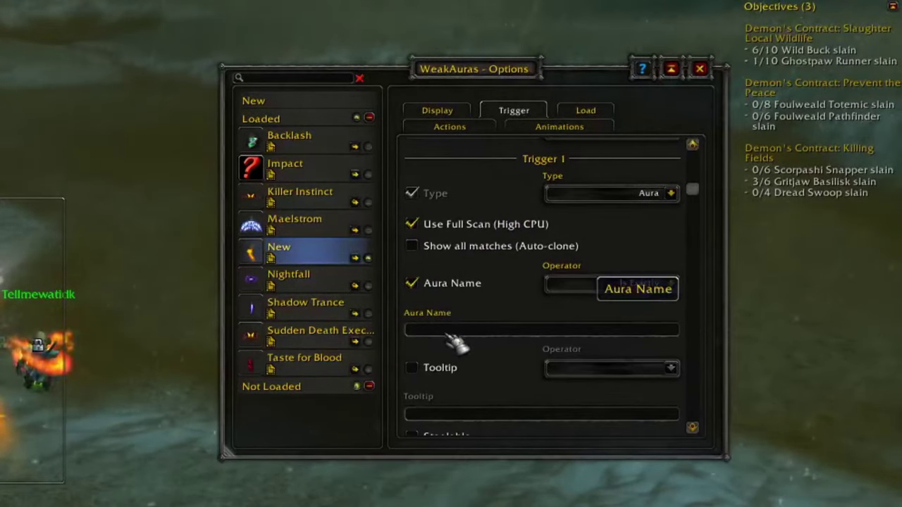
Enter Surge of Light as the trigger's aura name
{"action": "left_click", "coordinate": [410, 328]}
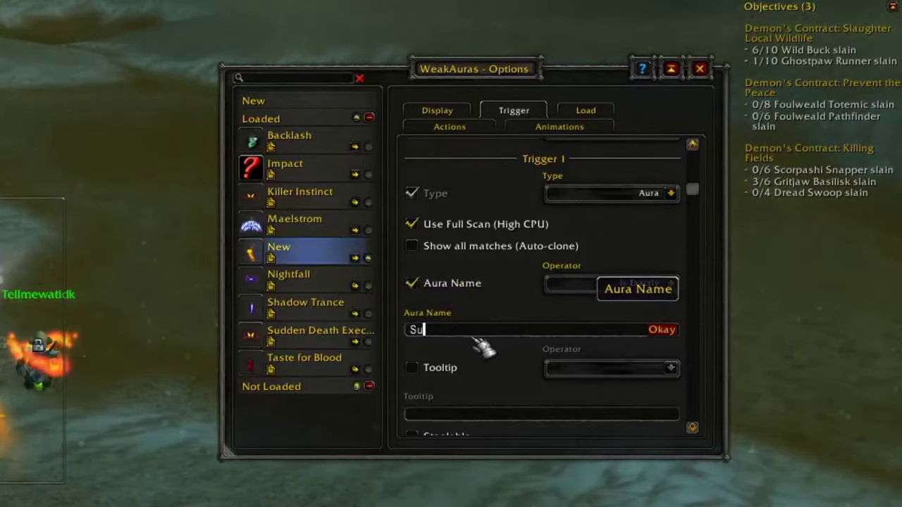
{"action": "type", "text": "rge of Light"}
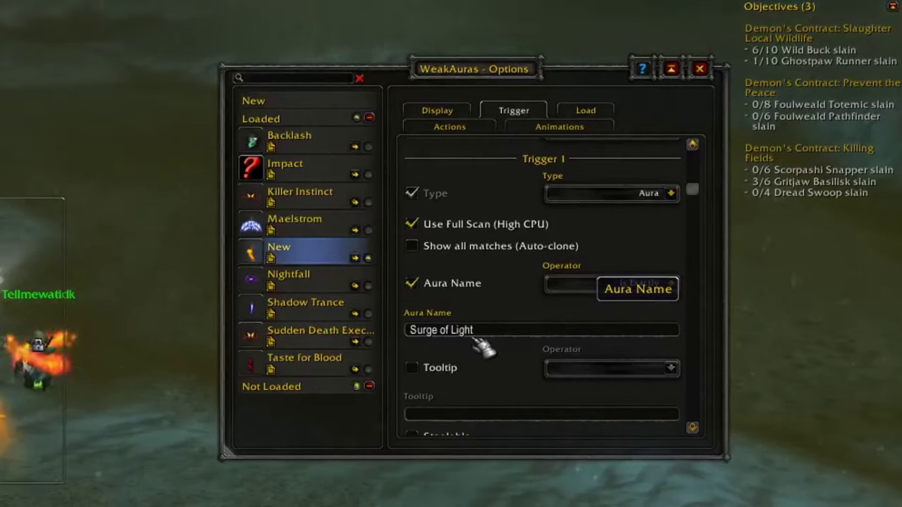
{"action": "scroll", "coordinate": [553, 296], "scroll_direction": "down", "scroll_amount": 2}
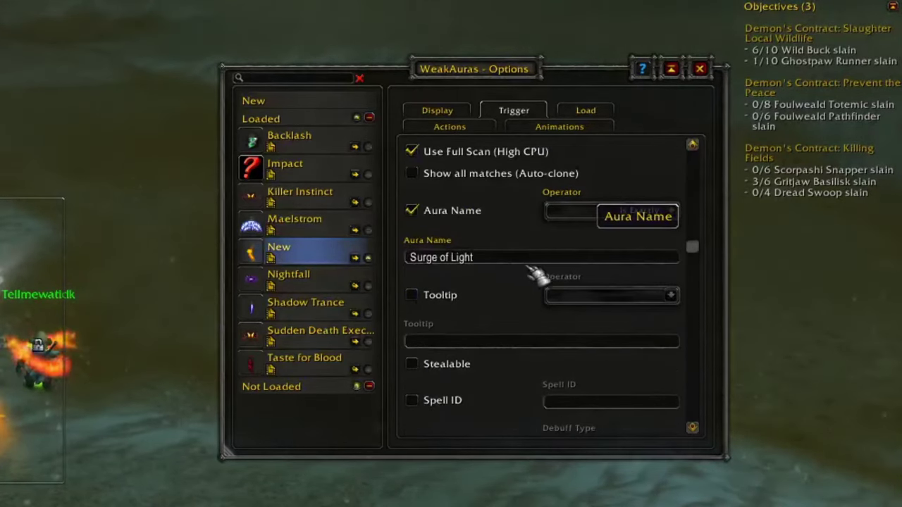
Enable the Spell ID filter in the aura's trigger settings, leaving its value empty
{"action": "scroll", "coordinate": [536, 271], "scroll_direction": "down", "scroll_amount": 1}
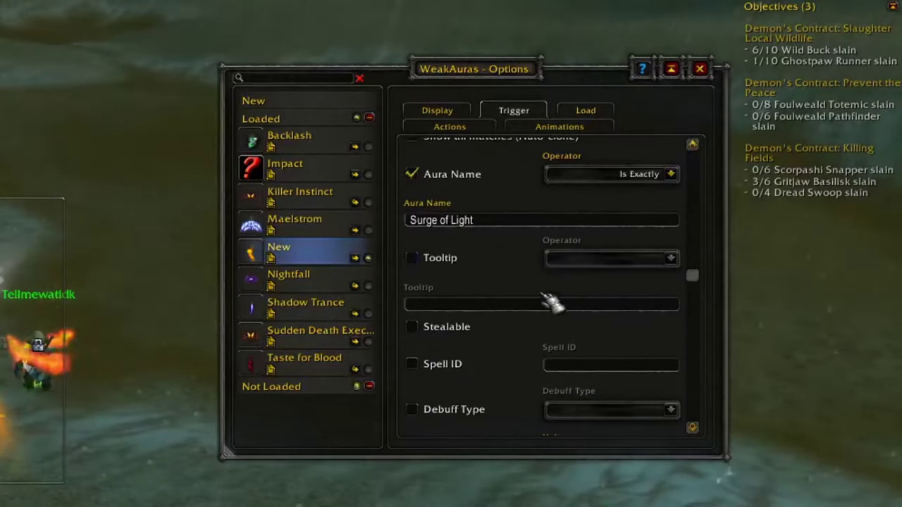
{"action": "scroll", "coordinate": [543, 298], "scroll_direction": "down", "scroll_amount": 2}
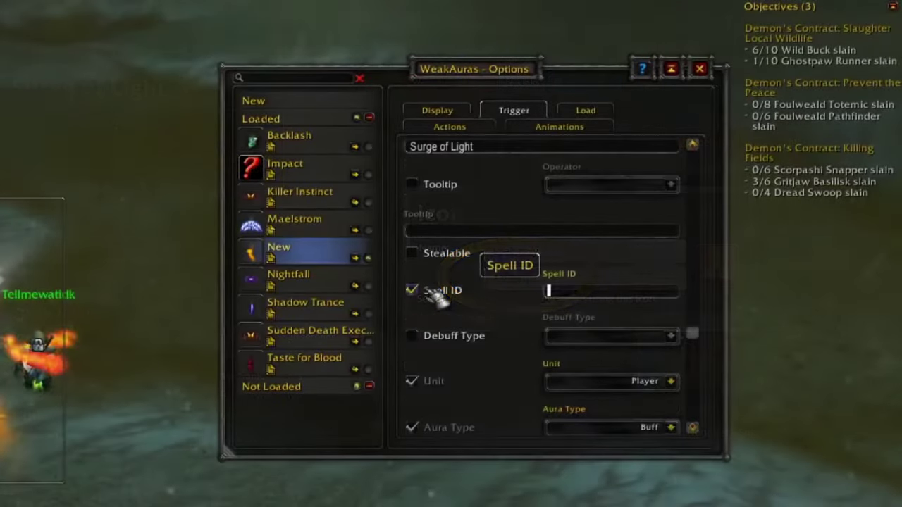
{"action": "scroll", "coordinate": [493, 342], "scroll_direction": "up", "scroll_amount": 6}
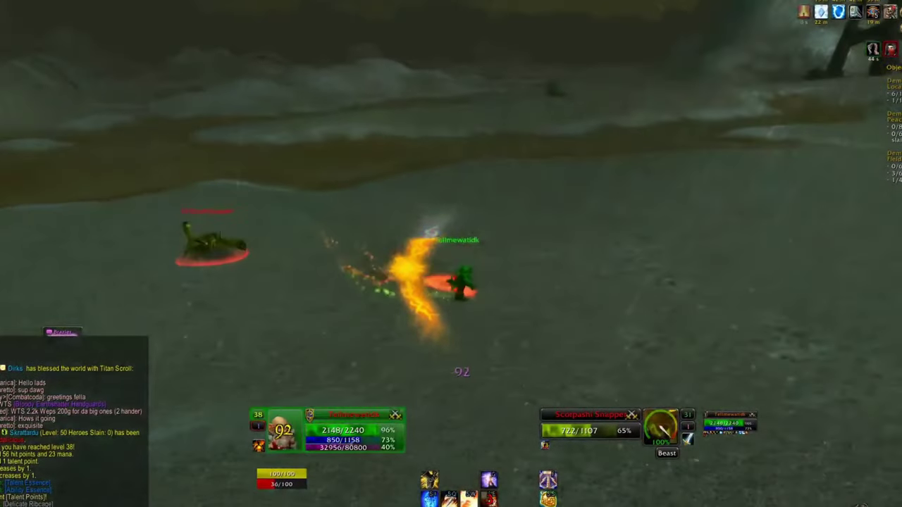
Fight the Scorpashi Snapper with spells to test the aura in combat, and loot its corpse
{"action": "key", "text": "f"}
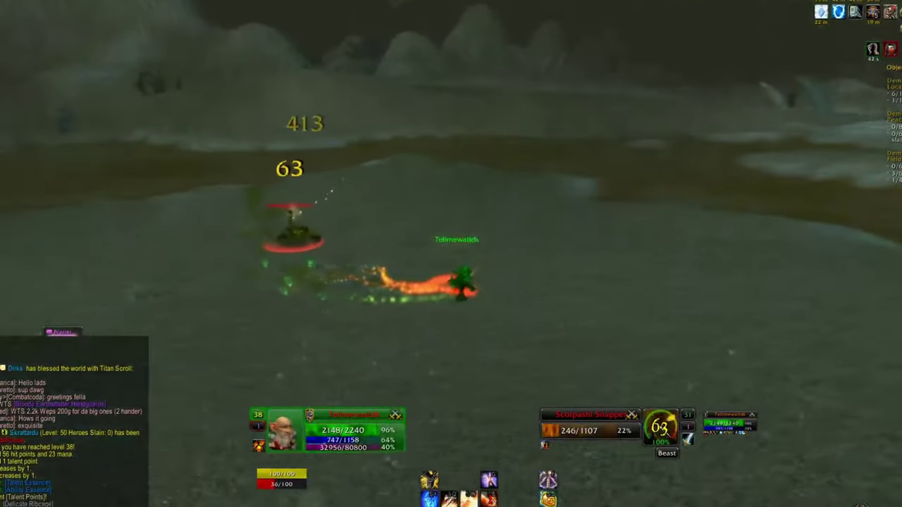
{"action": "key", "text": "shift+e"}
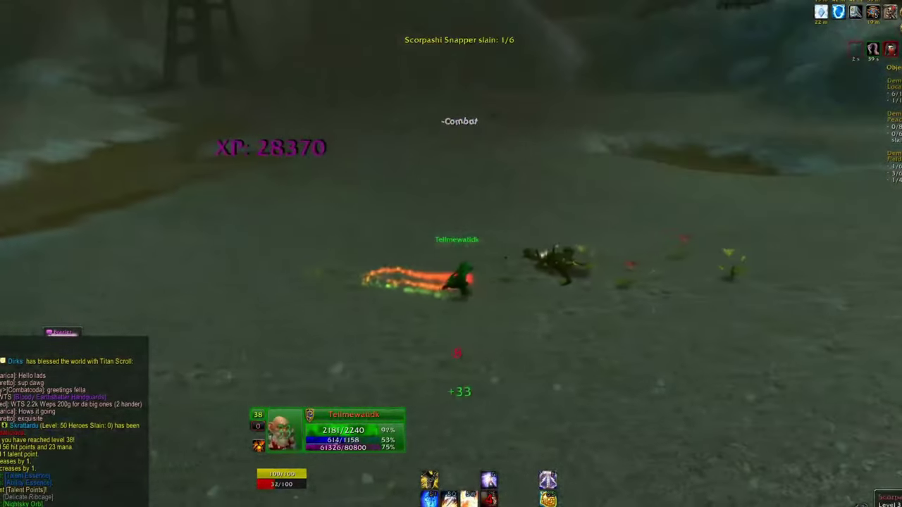
{"action": "right_click", "coordinate": [530, 269]}
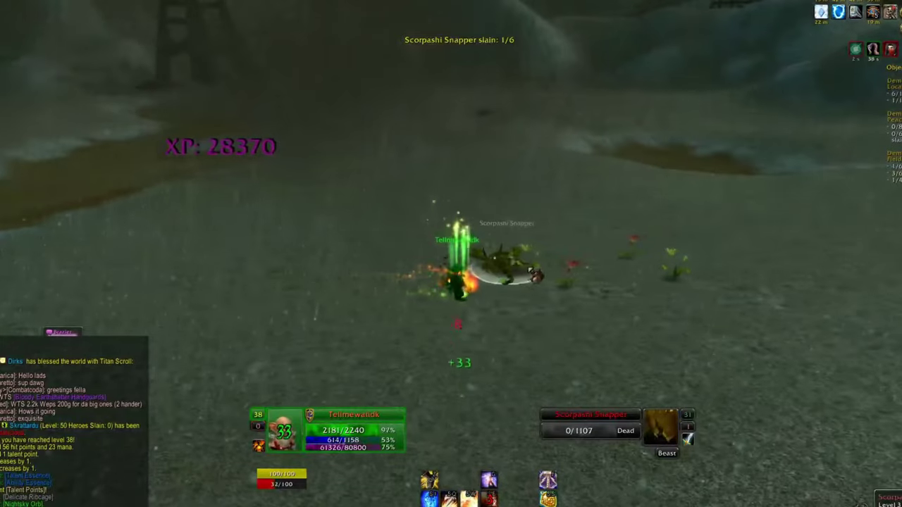
{"action": "right_click", "coordinate": [532, 272]}
{"action": "key", "text": "w"}
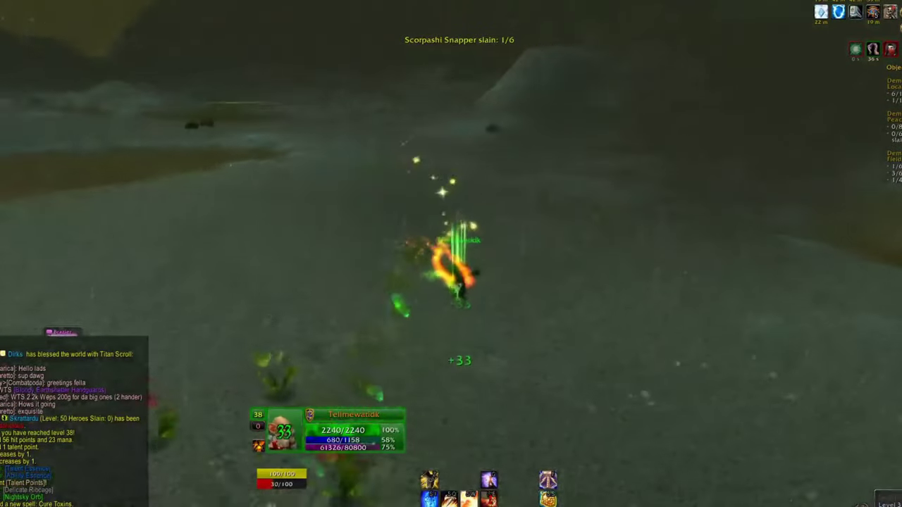
{"action": "key", "text": "w"}
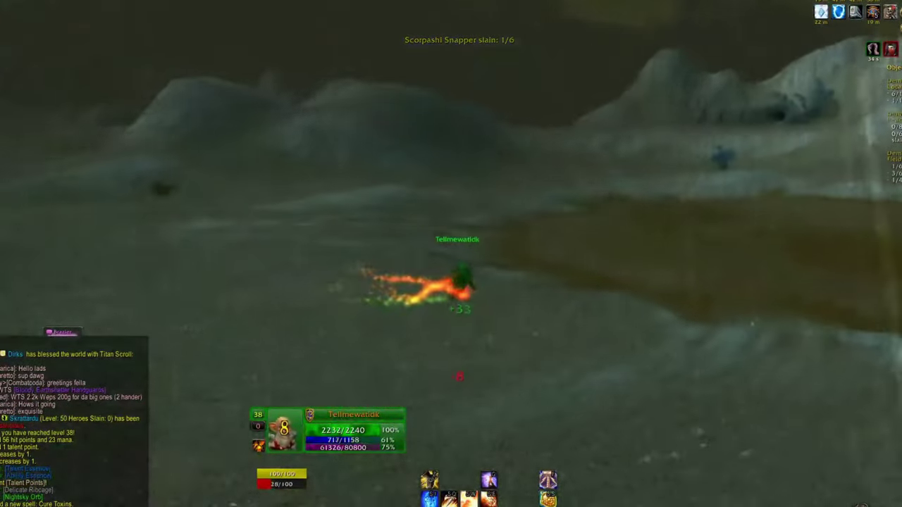
{"action": "key", "text": "w"}
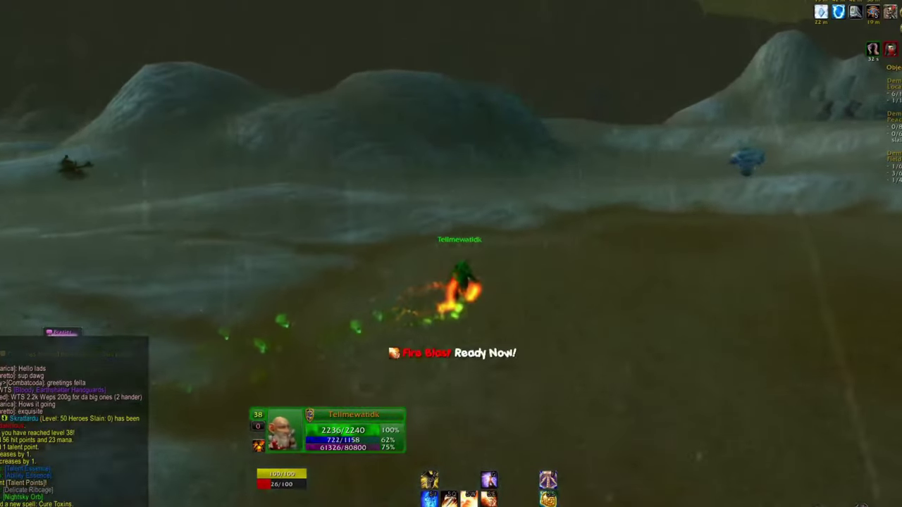
{"action": "key", "text": "a"}
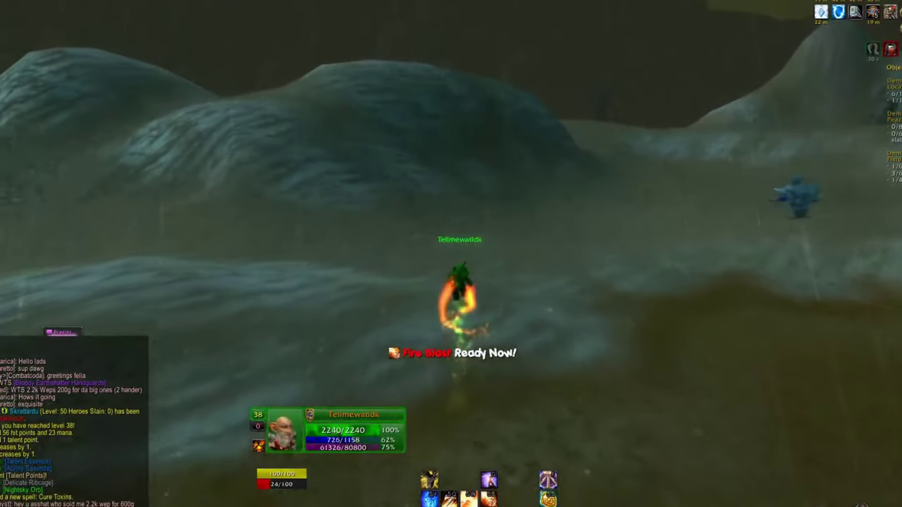
{"action": "key", "text": "w"}
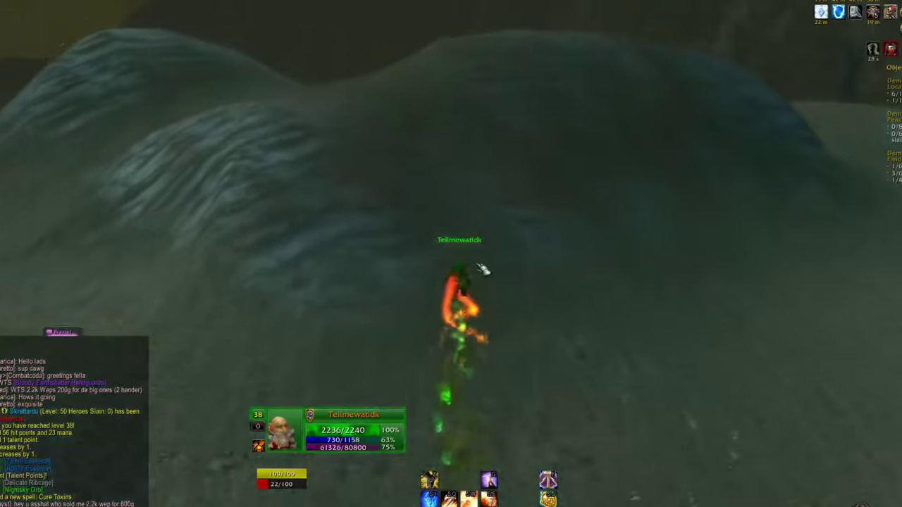
{"action": "key", "text": "w"}
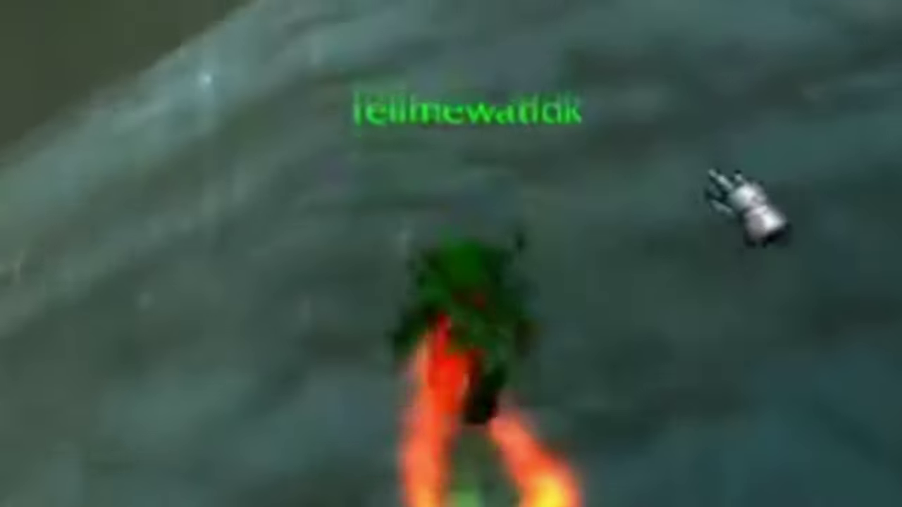